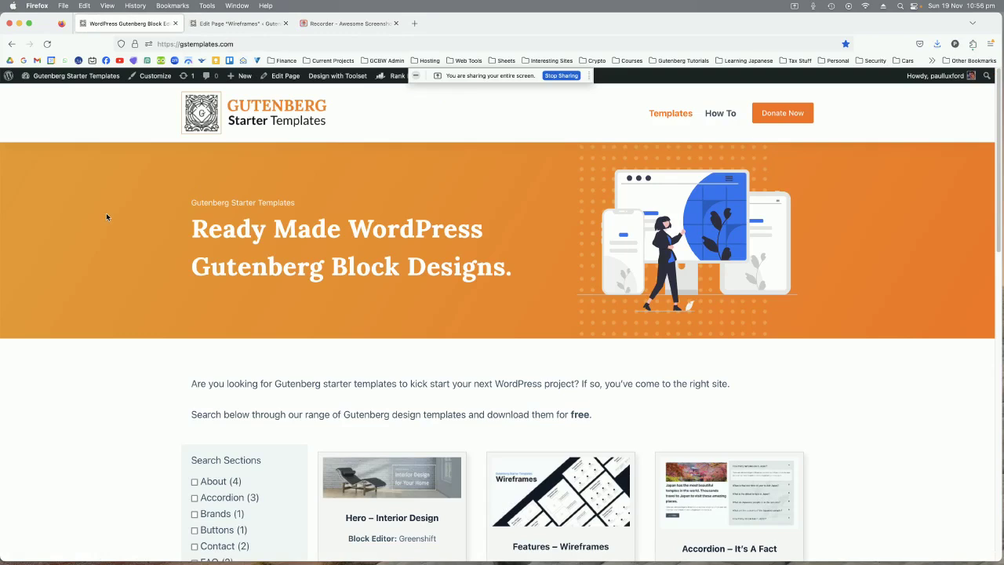
Step: Browse the gallery of Greenshift designs and open the Feature – Business Advice demo
scroll(134, 231, "down", 5)
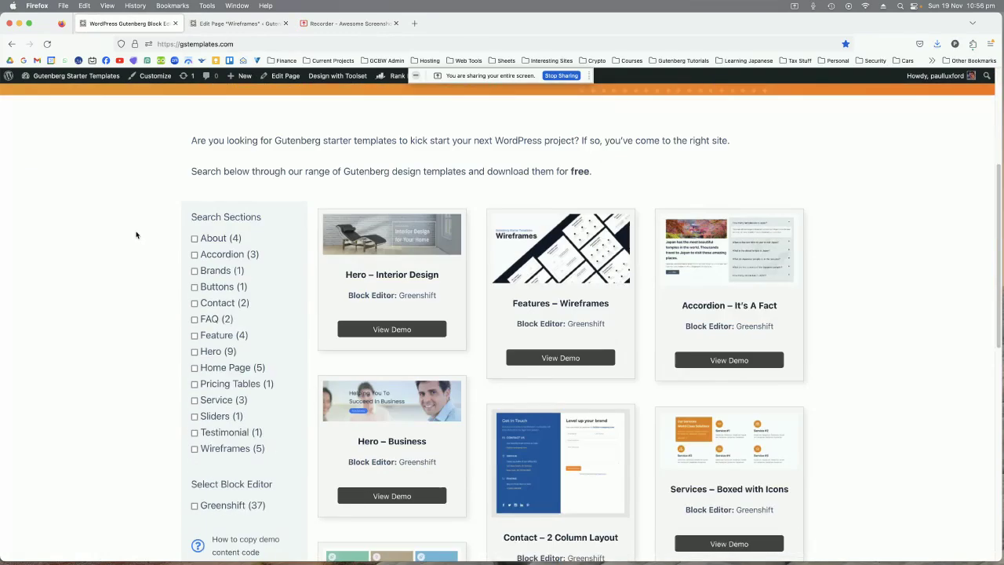
scroll(556, 223, "down", 2)
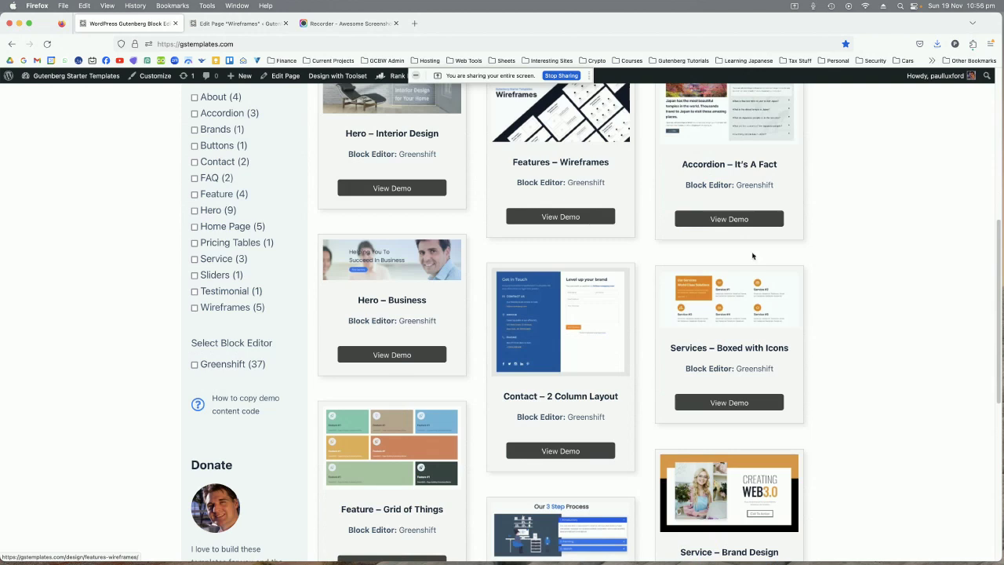
scroll(650, 254, "up", 1)
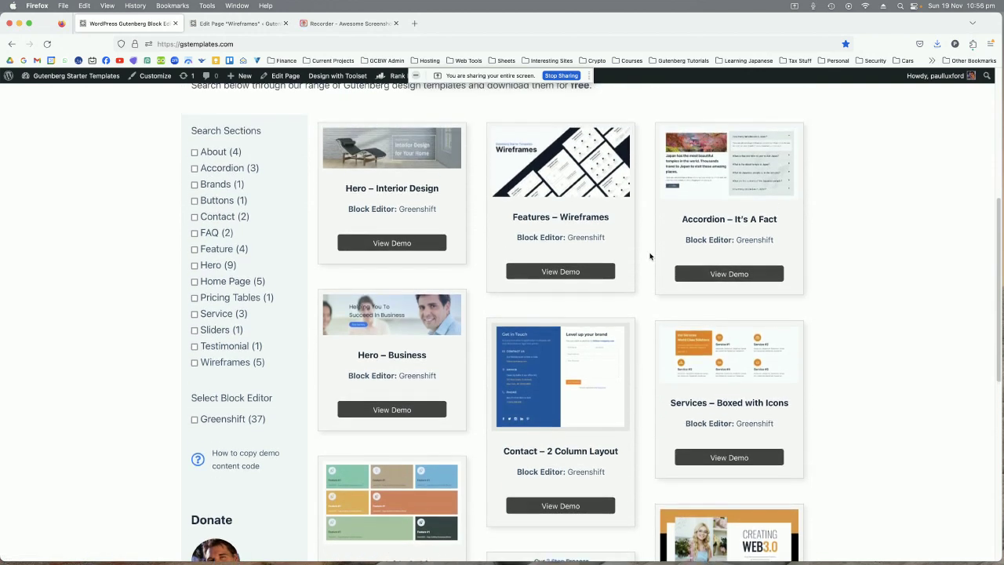
scroll(650, 254, "down", 1)
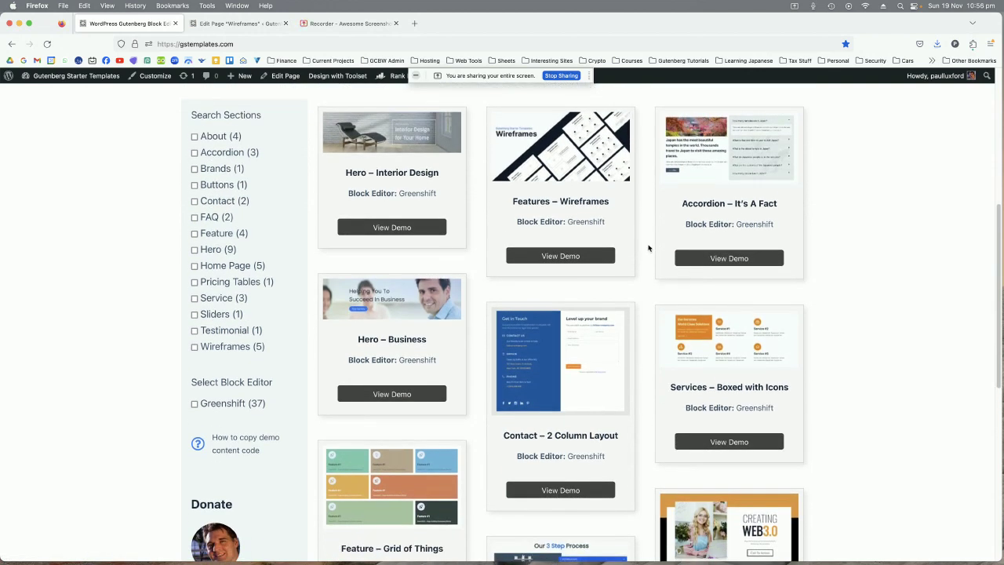
scroll(646, 247, "down", 2)
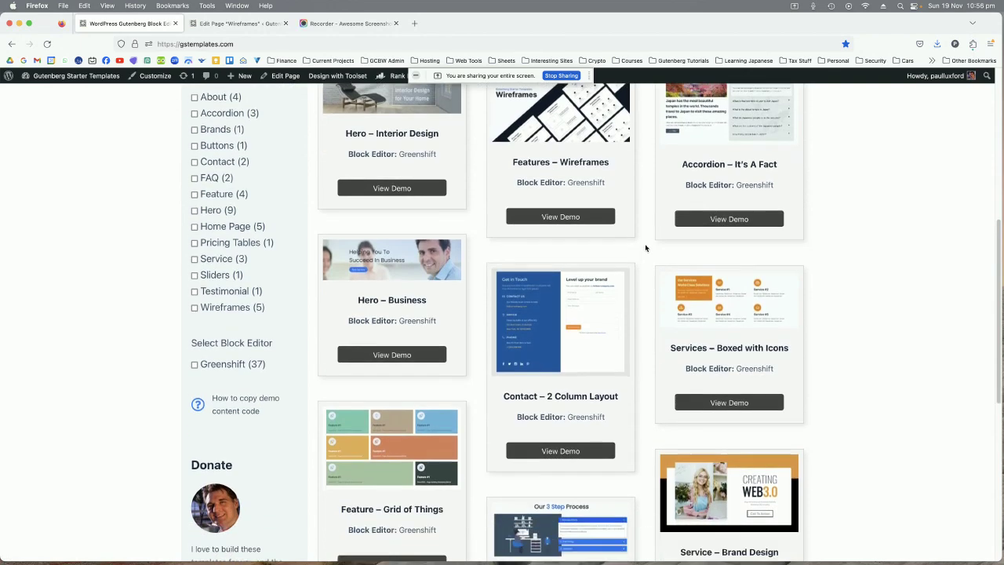
scroll(646, 246, "up", 5)
scroll(646, 251, "down", 10)
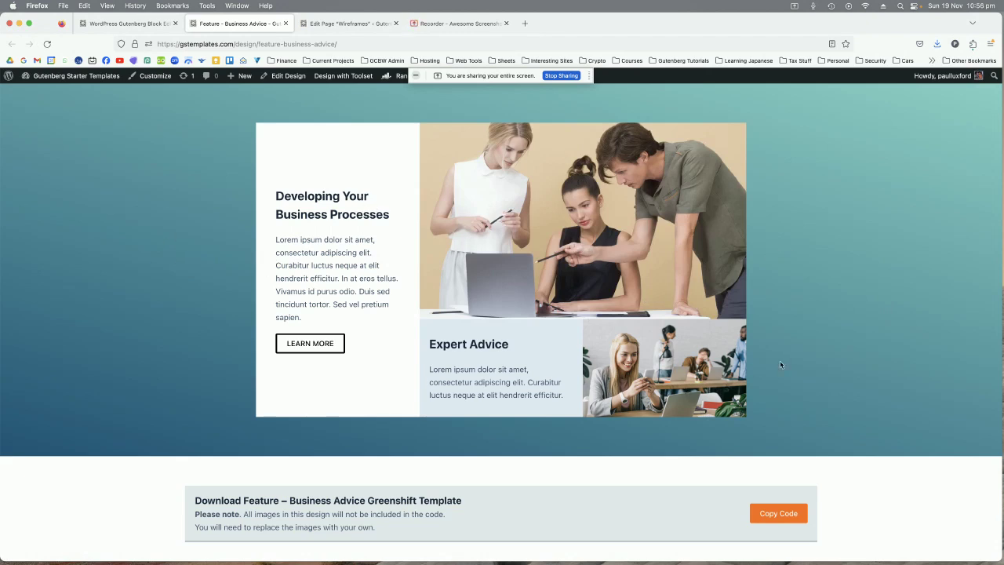
Step: Copy the HTML code of the Feature – Business Advice template to the clipboard
left_click(777, 514)
left_click(781, 513)
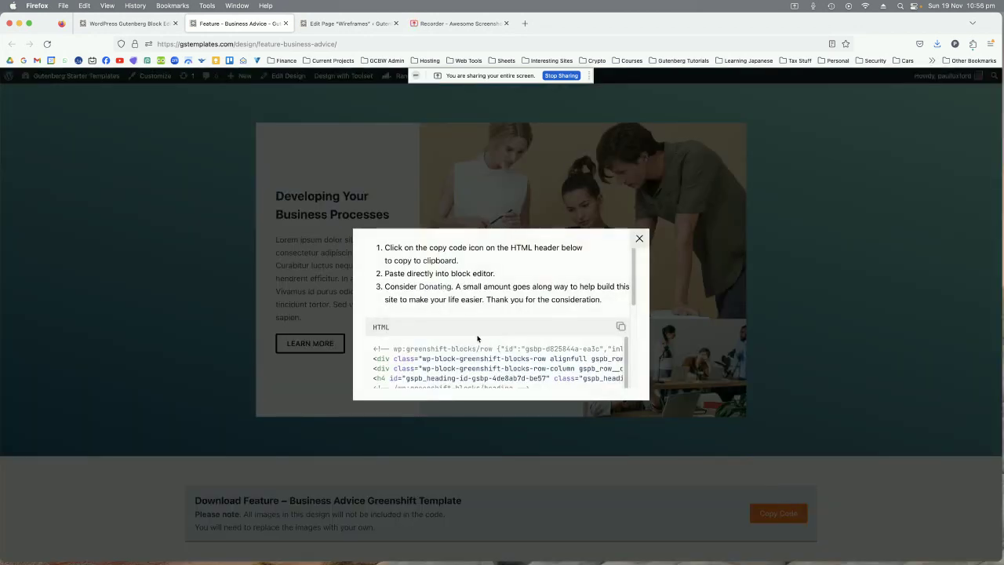
left_click(620, 326)
scroll(521, 360, "down", 3)
scroll(518, 361, "up", 2)
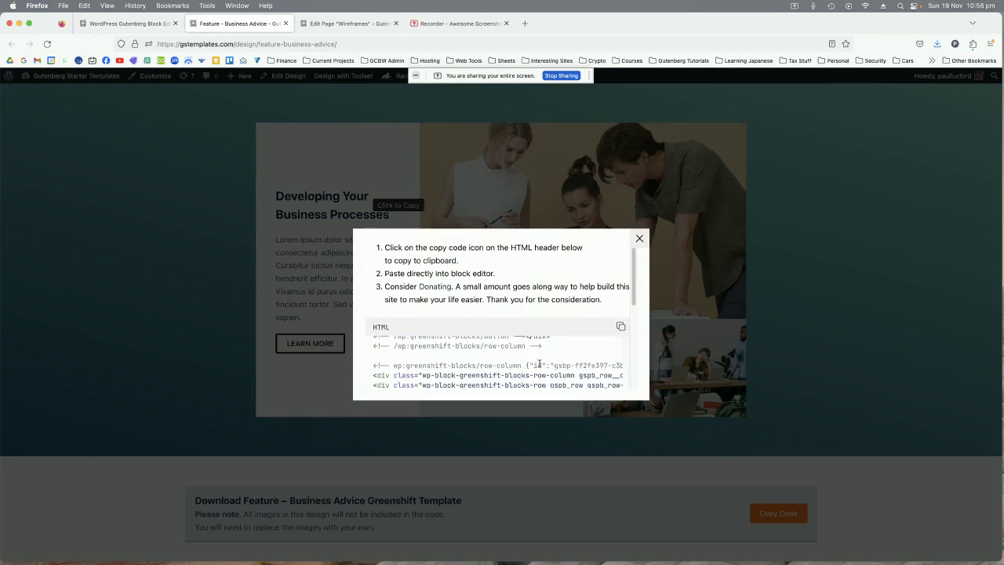
scroll(518, 361, "up", 1)
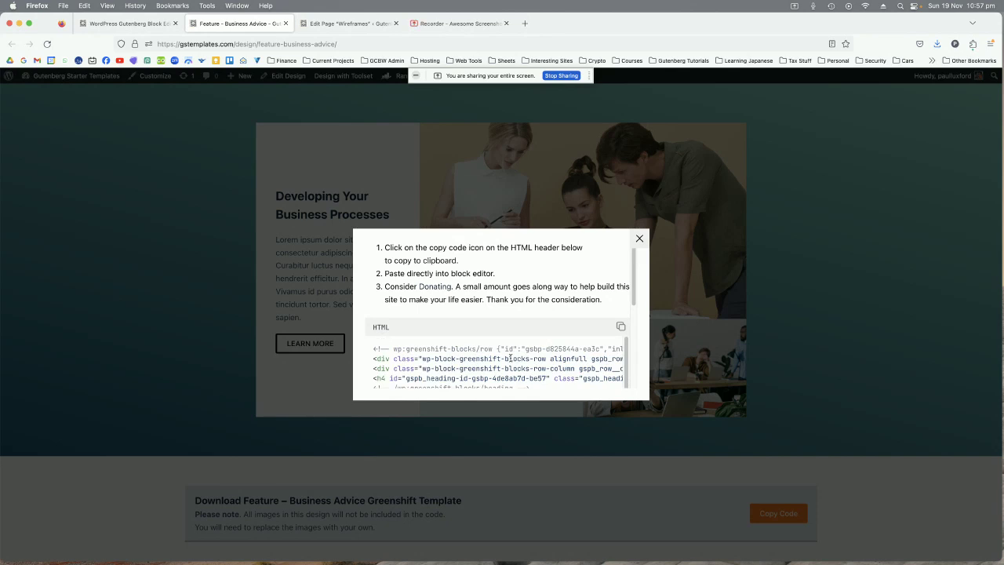
Step: Paste the copied template code into the empty paragraph of the Wireframes page in the block editor
left_click(353, 28)
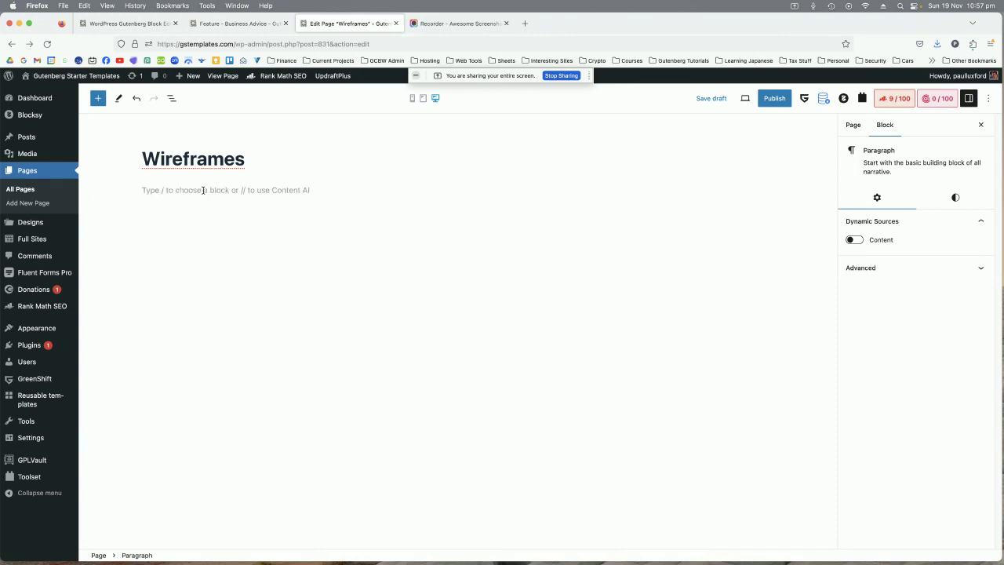
key("super+v")
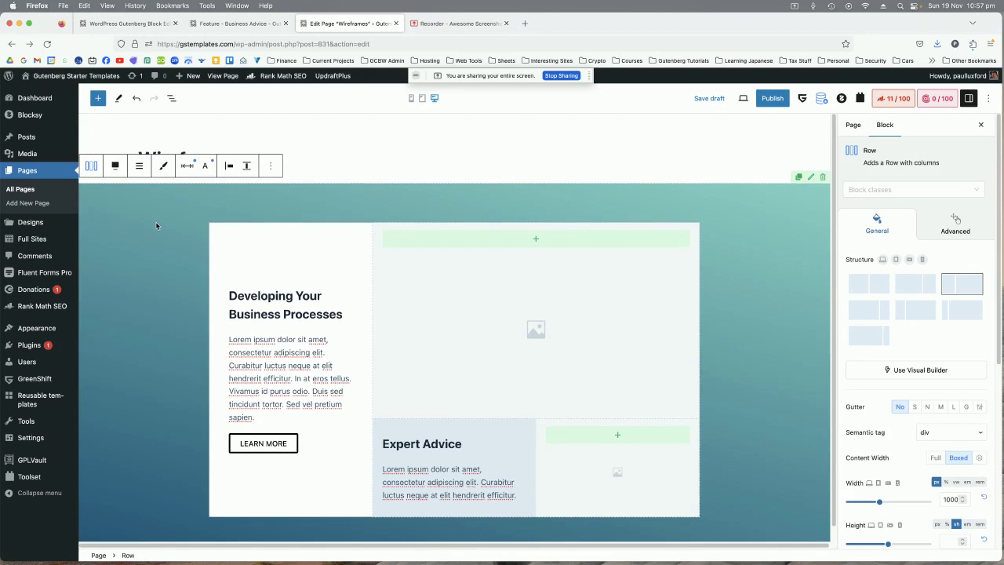
scroll(157, 226, "down", 1)
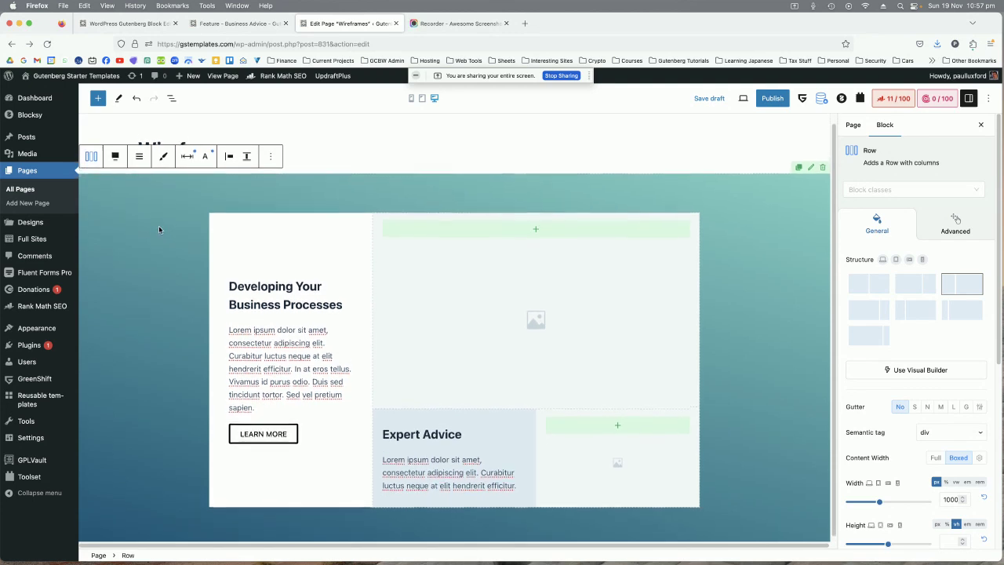
scroll(159, 229, "down", 1)
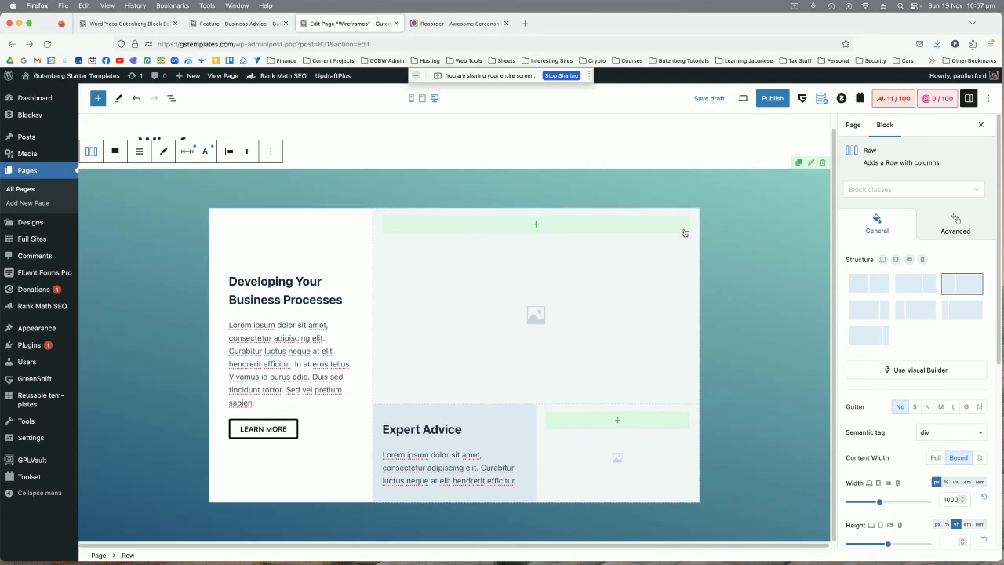
Step: Select the large empty image column and compare it with the live demo, dismissing the code popup there
left_click(516, 272)
left_click(235, 23)
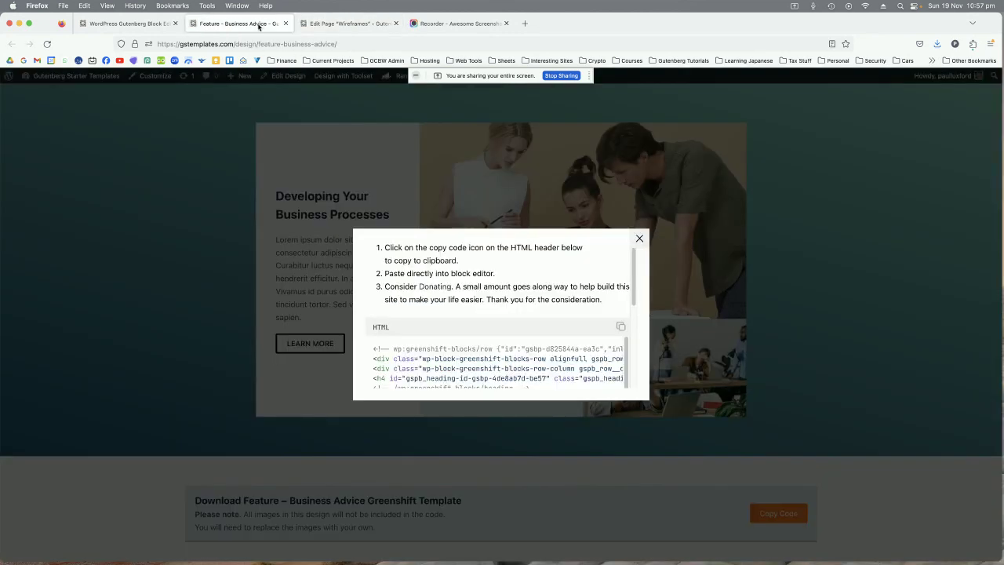
left_click(637, 240)
left_click(340, 25)
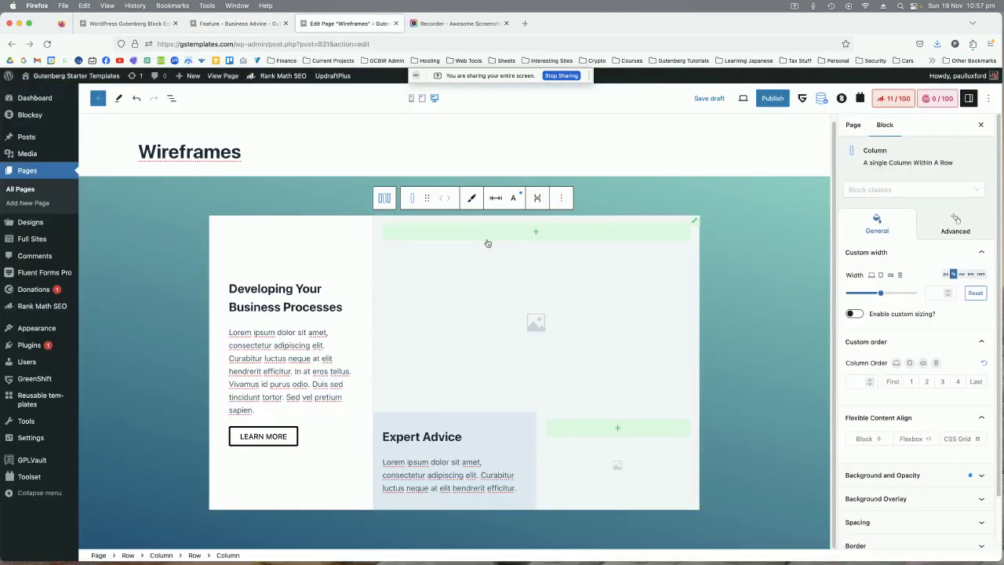
Step: Set the photo of a mechanic leaning over a car engine as the large column's background image and save the draft
scroll(910, 392, "down", 2)
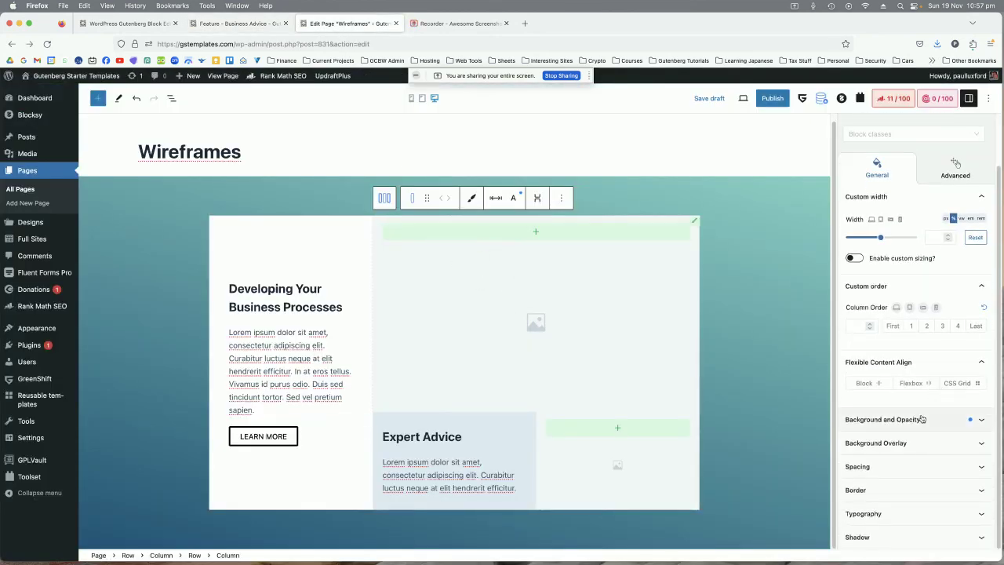
left_click(882, 415)
scroll(908, 368, "down", 5)
left_click(882, 231)
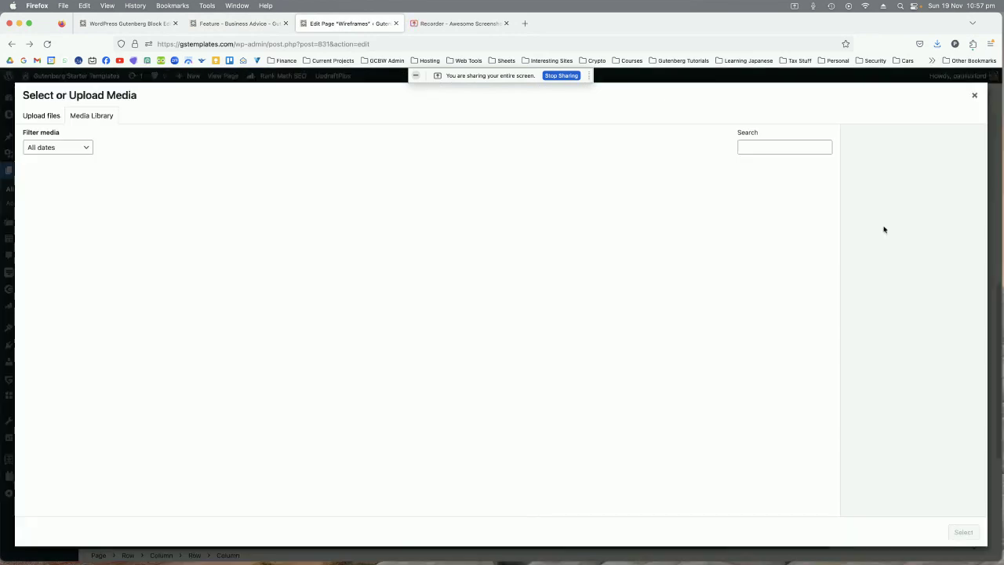
left_click(249, 404)
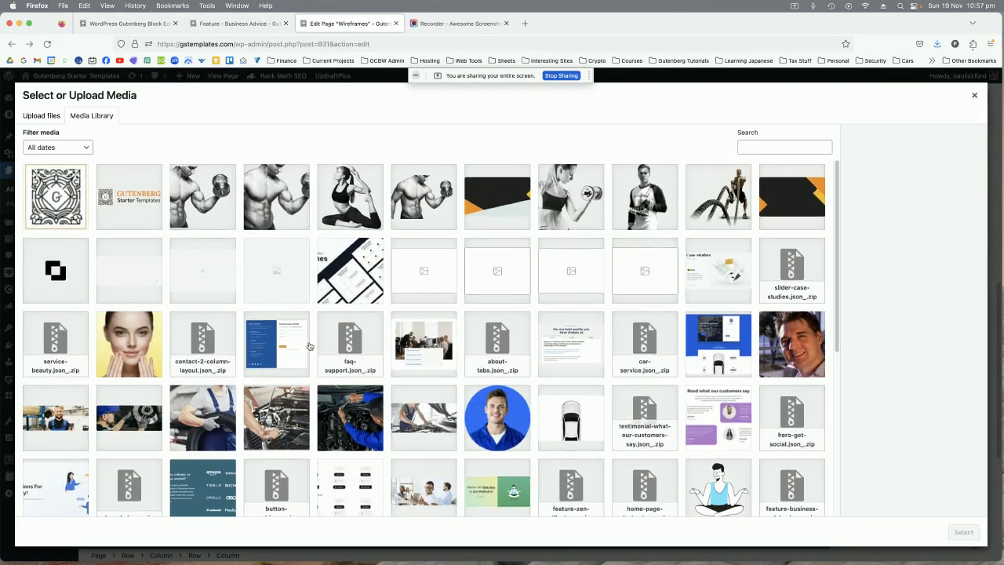
scroll(244, 369, "down", 1)
left_click(342, 377)
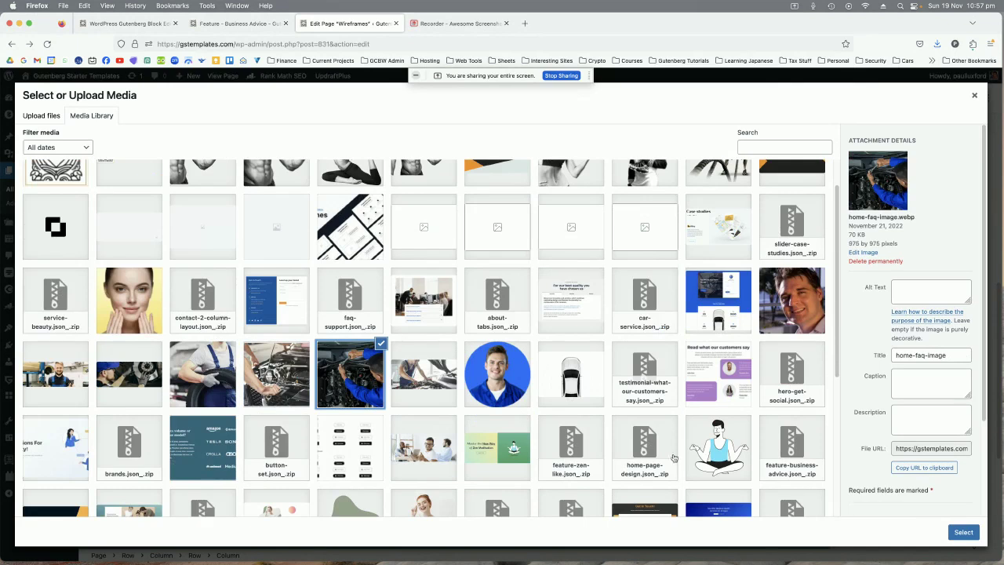
left_click(429, 381)
left_click(963, 532)
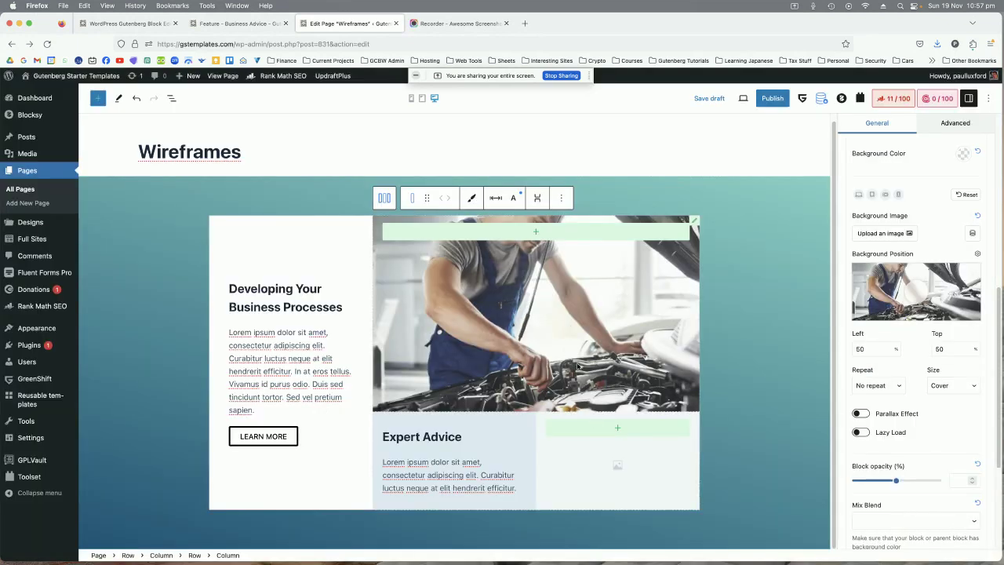
key("super+s")
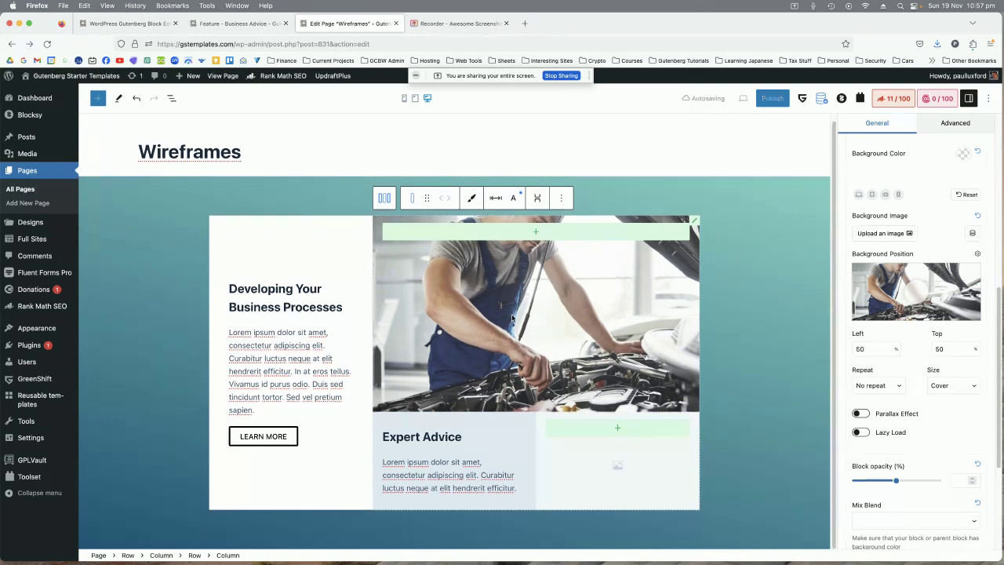
Step: Show the page's block list and delete the pasted template row
left_click(171, 98)
left_click(208, 150)
left_click(240, 150)
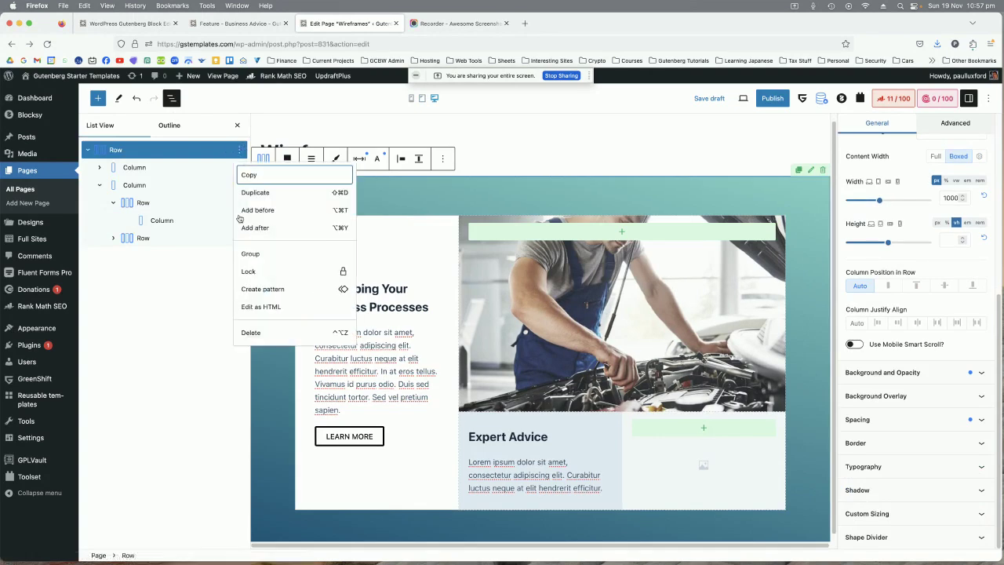
left_click(248, 331)
left_click(279, 191)
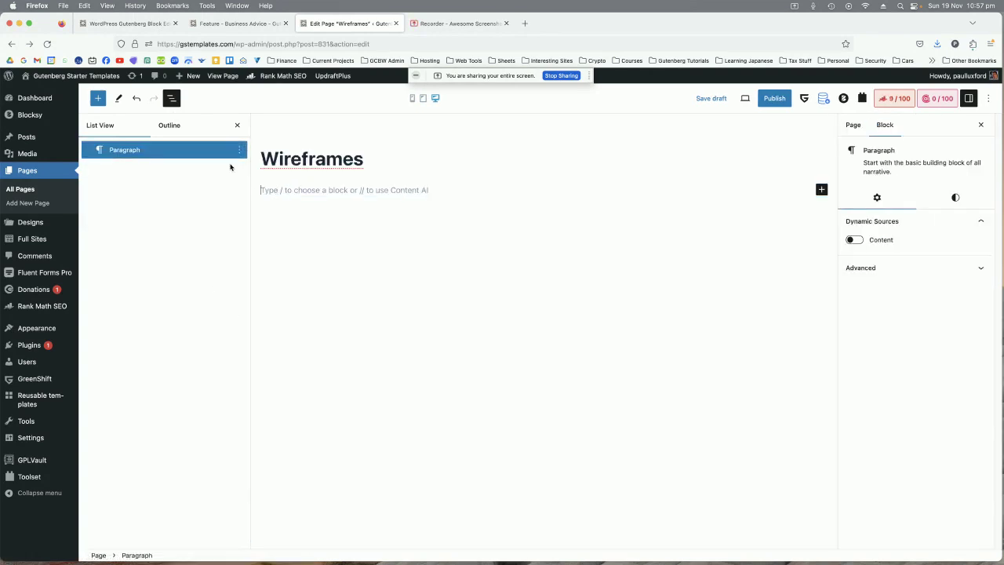
Step: Delete the leftover paragraph block and paste the template code into the page's empty paragraph
left_click(239, 150)
left_click(251, 375)
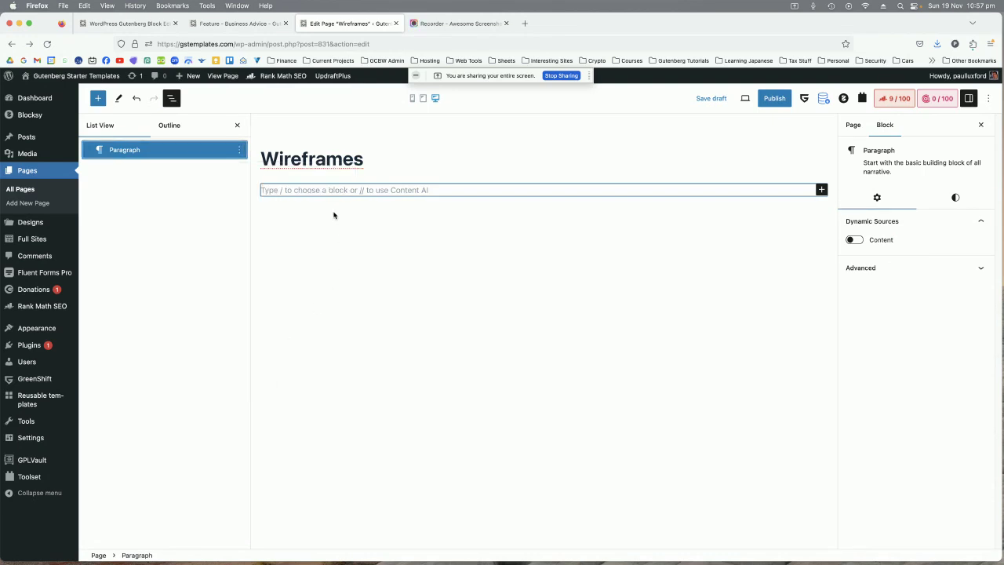
left_click(317, 189)
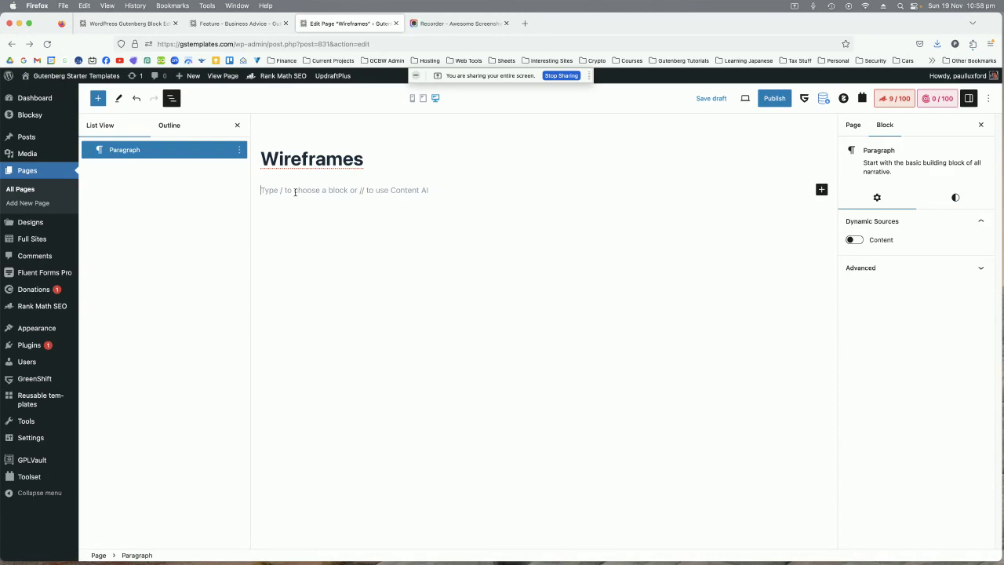
key("super+v")
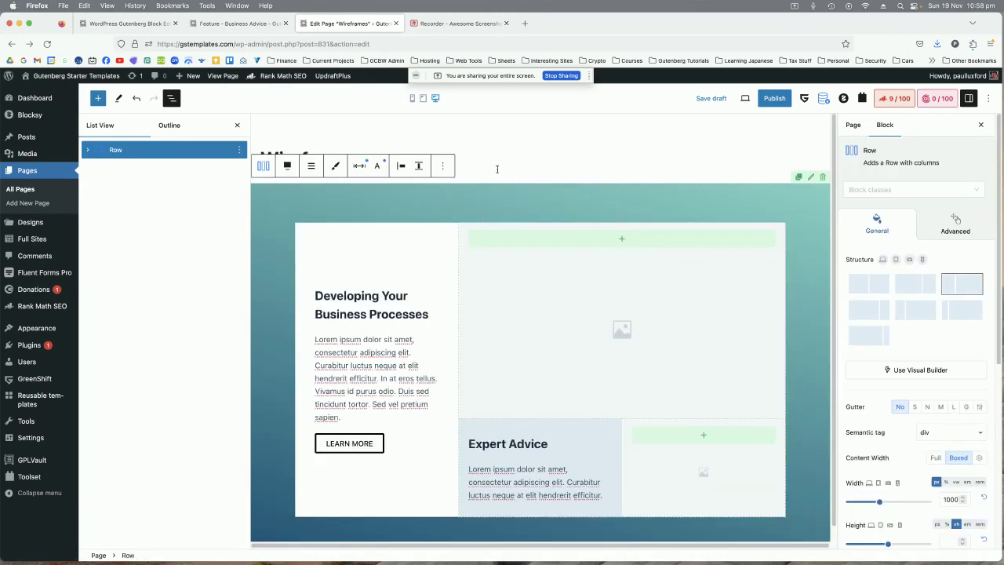
Step: Delete the newly pasted row and the leftover paragraph block from the page
left_click(442, 165)
left_click(451, 356)
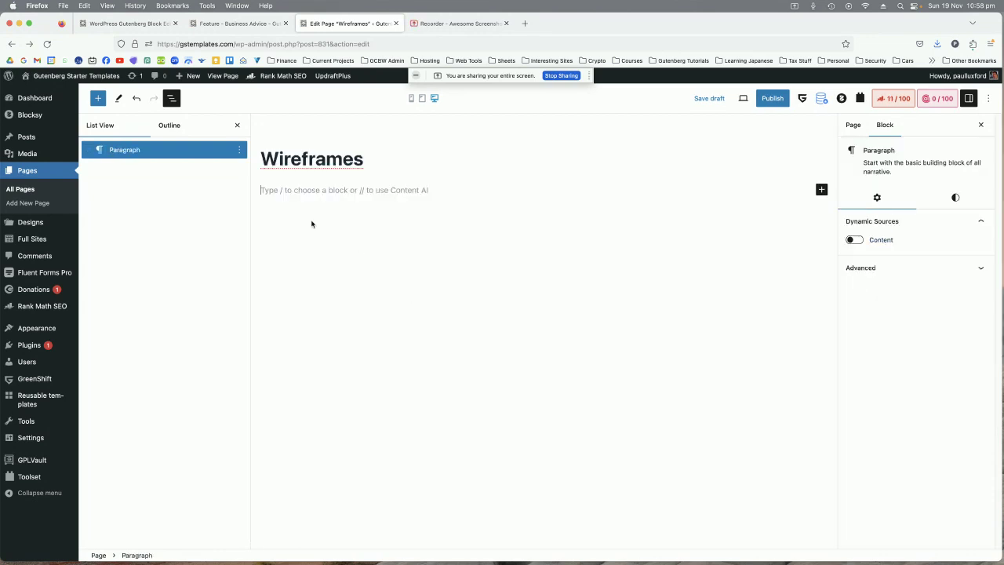
left_click(240, 149)
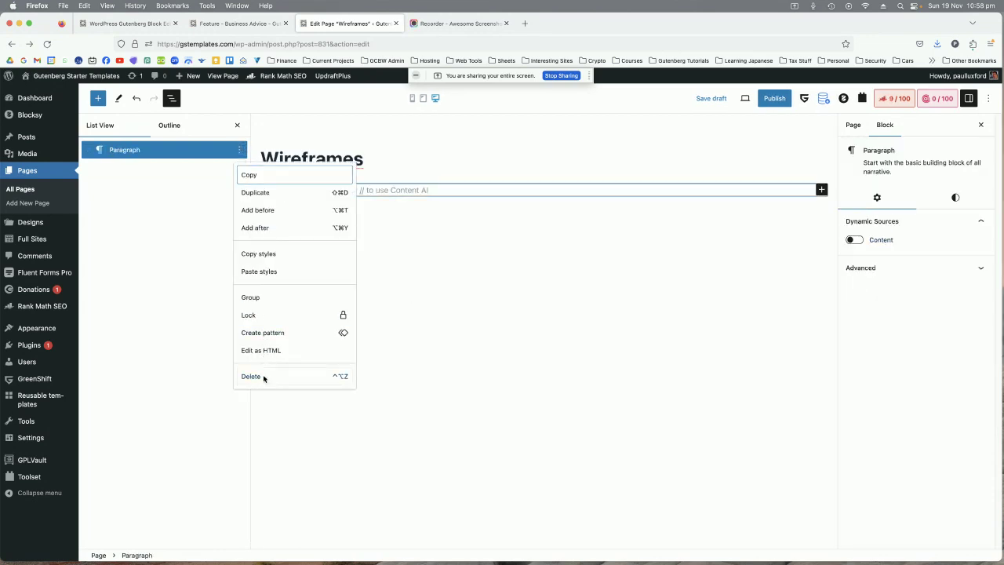
left_click(251, 376)
Step: Try pasting the template code into the empty paragraph as raw text, and clear the pasted code
key("super+v")
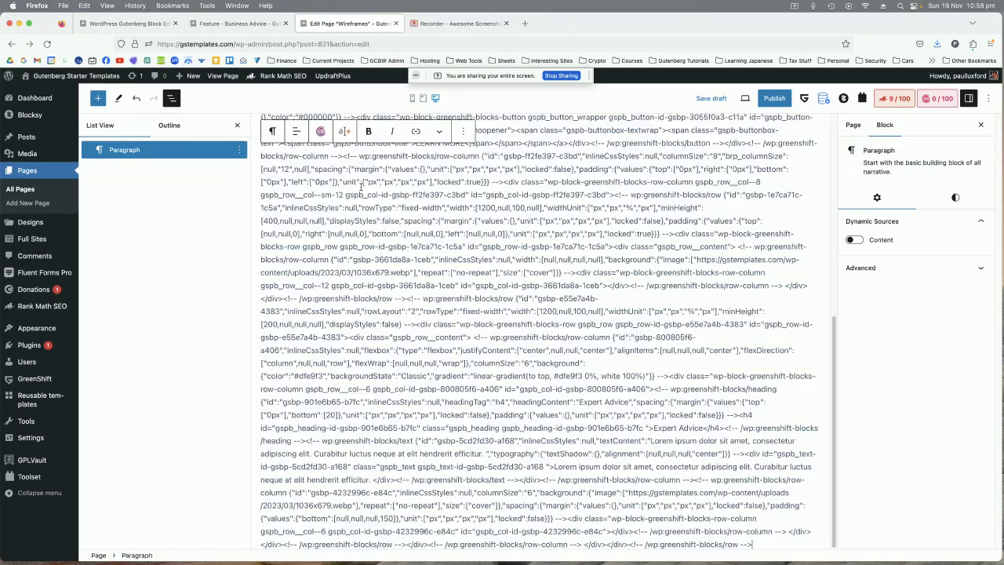
scroll(394, 261, "up", 1)
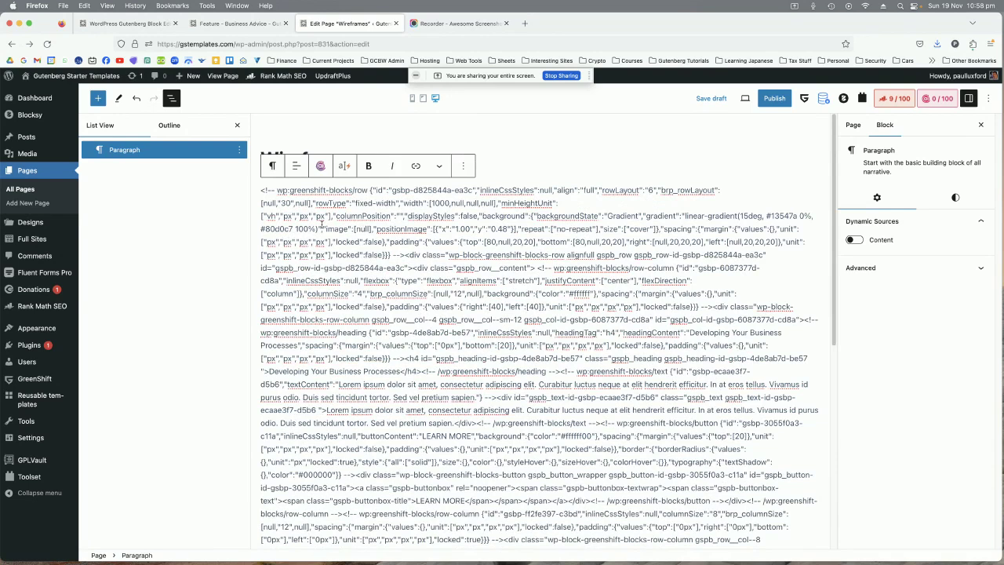
double_click(384, 294)
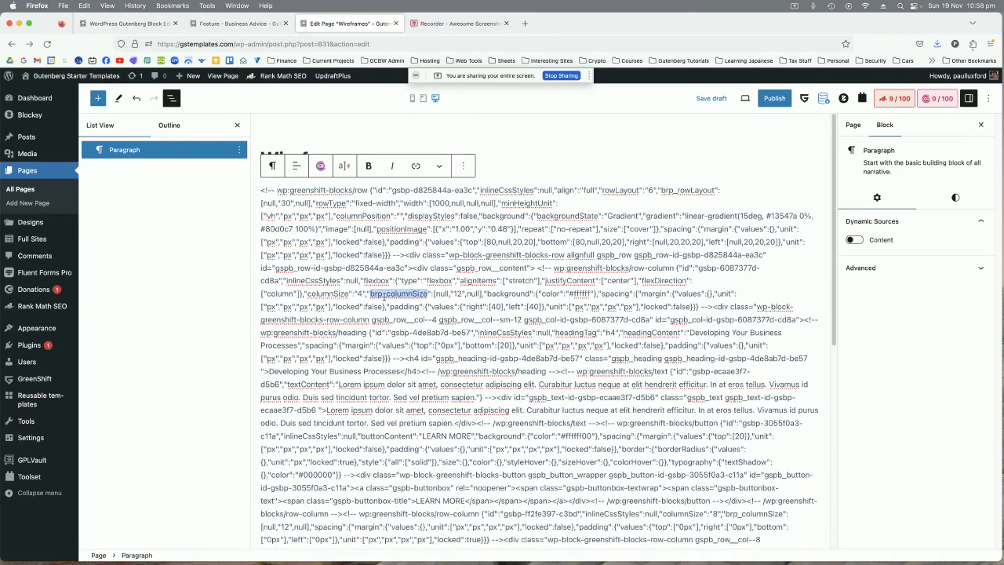
key("super+a")
key("BackSpace")
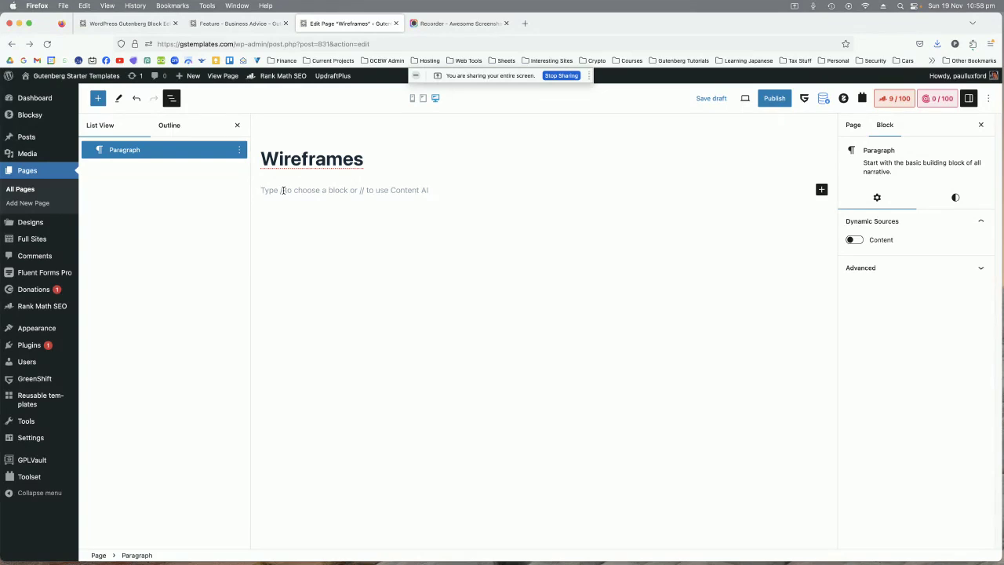
Step: Paste the template code as blocks into the Wireframes page with the block list hidden, and return to the live demo
key("super+v")
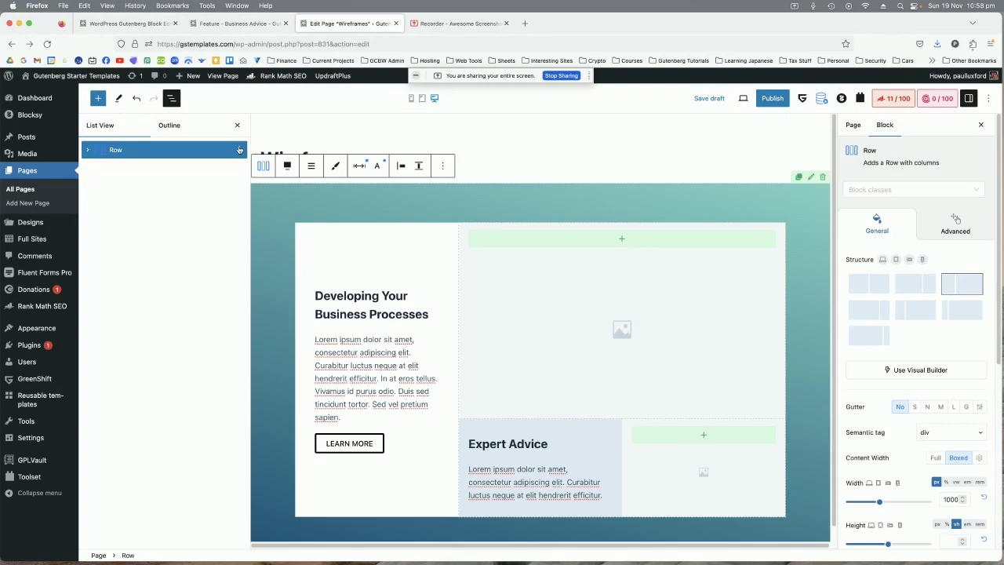
left_click(171, 98)
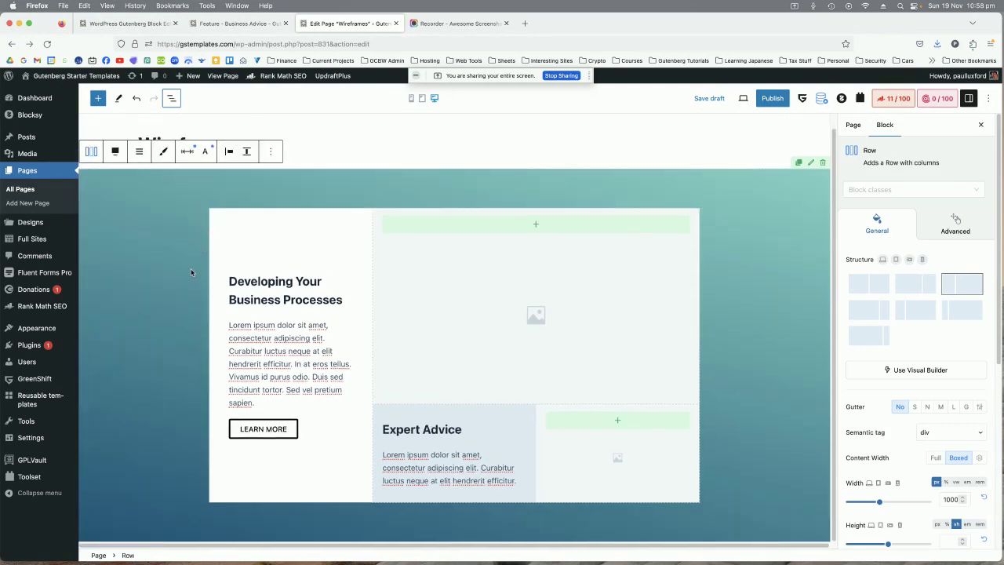
left_click(240, 25)
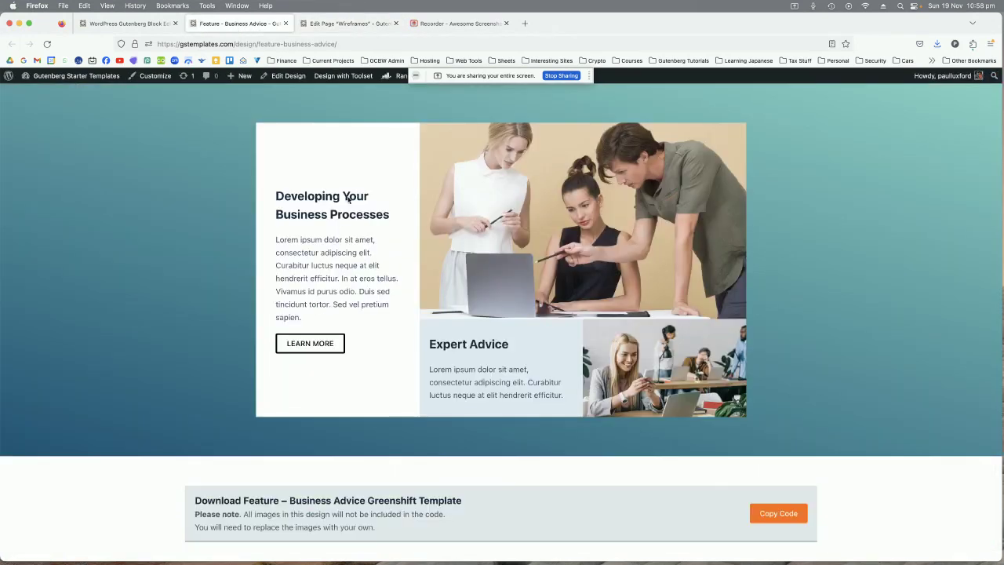
Step: Check the pasted Business Advice layout in the Wireframes page editor
left_click(334, 23)
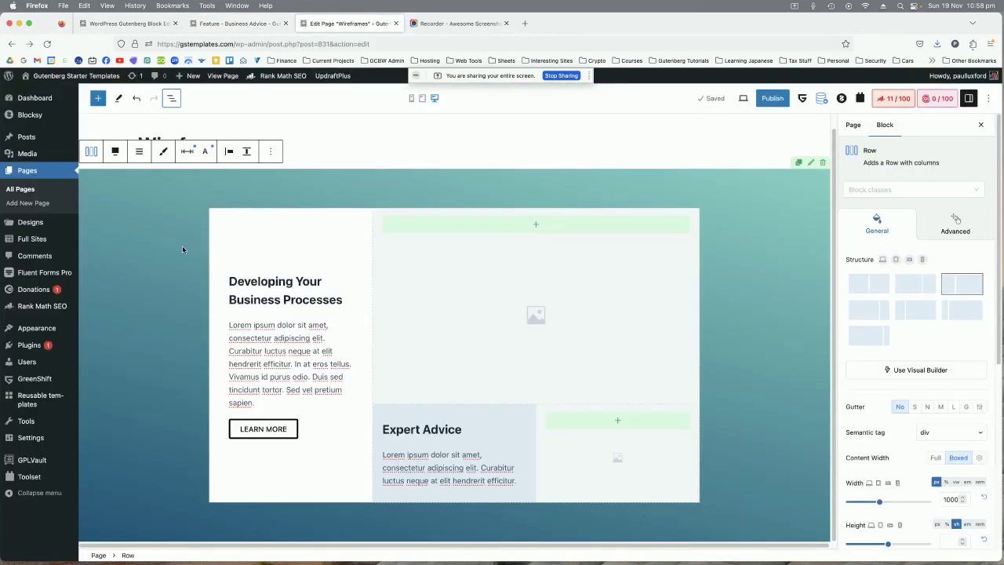
scroll(169, 247, "up", 1)
scroll(165, 250, "down", 1)
Step: Return to the Gutenberg Starter Templates library and open the donation form from its Donate section
left_click(144, 25)
scroll(128, 251, "up", 3)
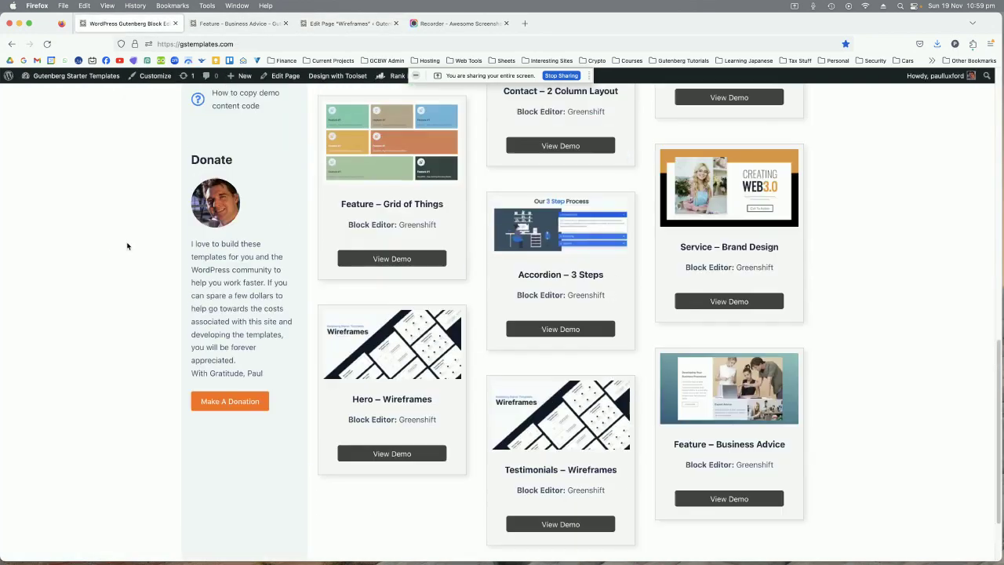
scroll(128, 251, "down", 3)
left_click(243, 322)
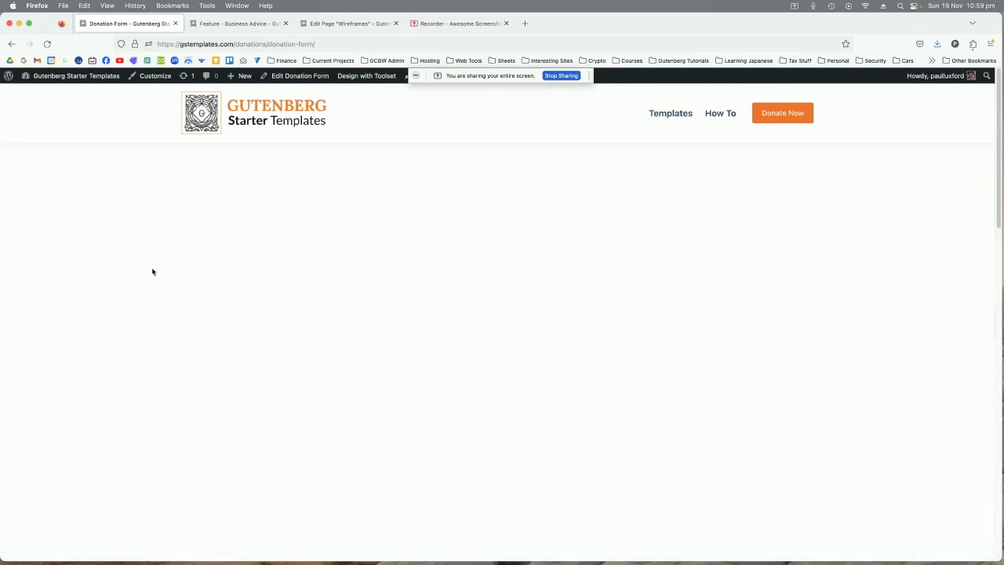
Step: Review the donation form's introduction and amount options, and select the $5.00 donation
scroll(229, 276, "down", 2)
scroll(197, 275, "down", 2)
scroll(197, 275, "up", 3)
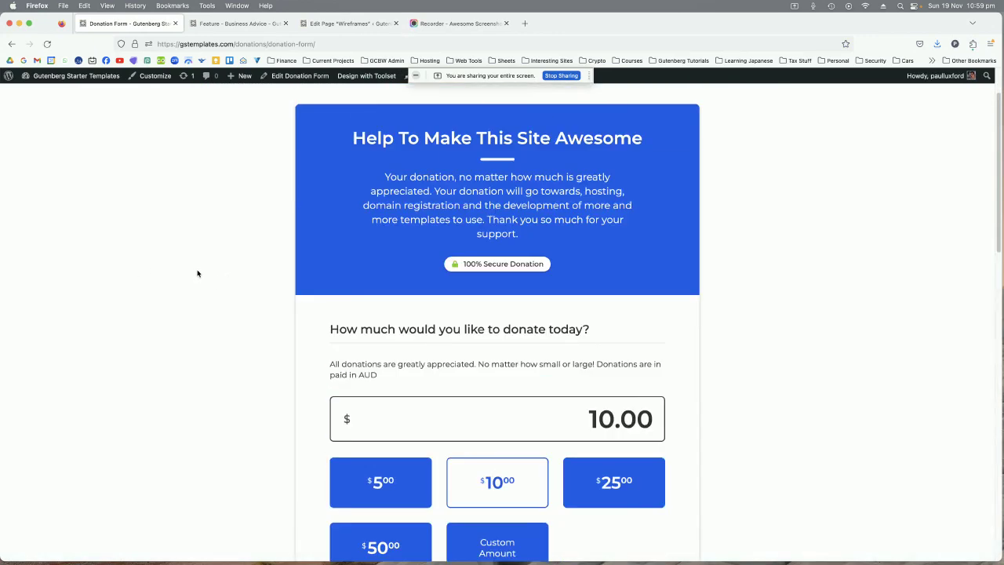
scroll(199, 275, "down", 3)
scroll(199, 275, "down", 1)
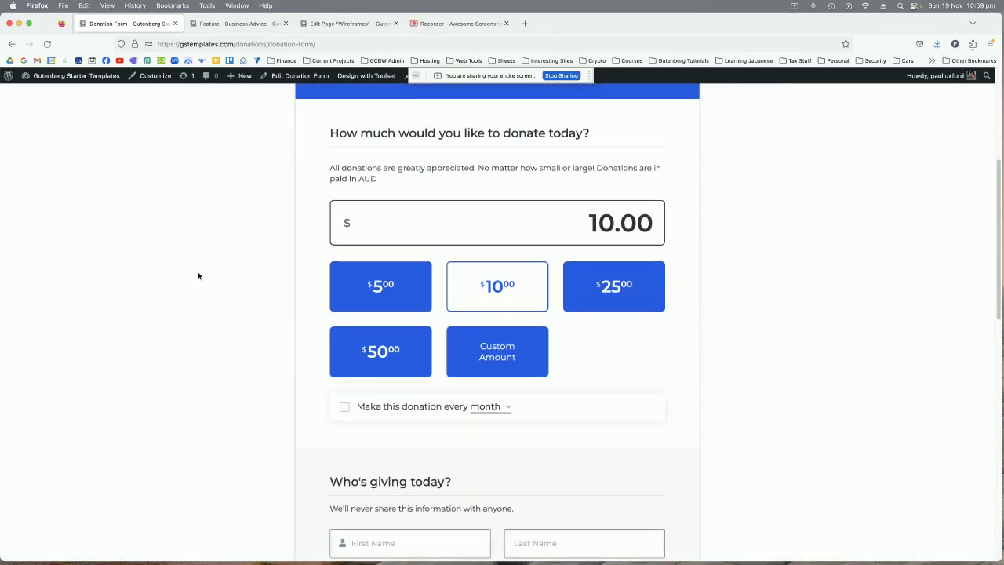
scroll(198, 274, "up", 3)
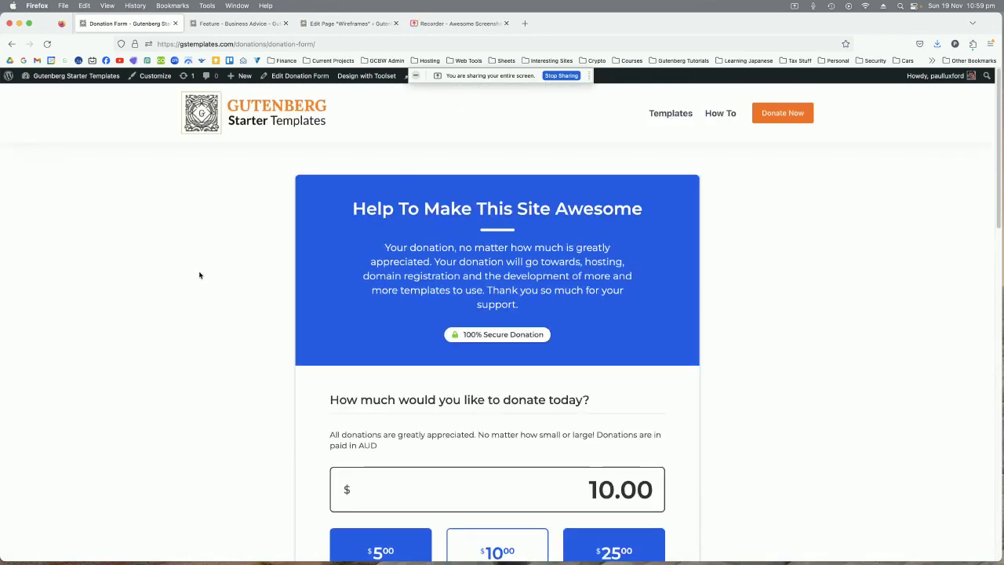
scroll(199, 275, "down", 3)
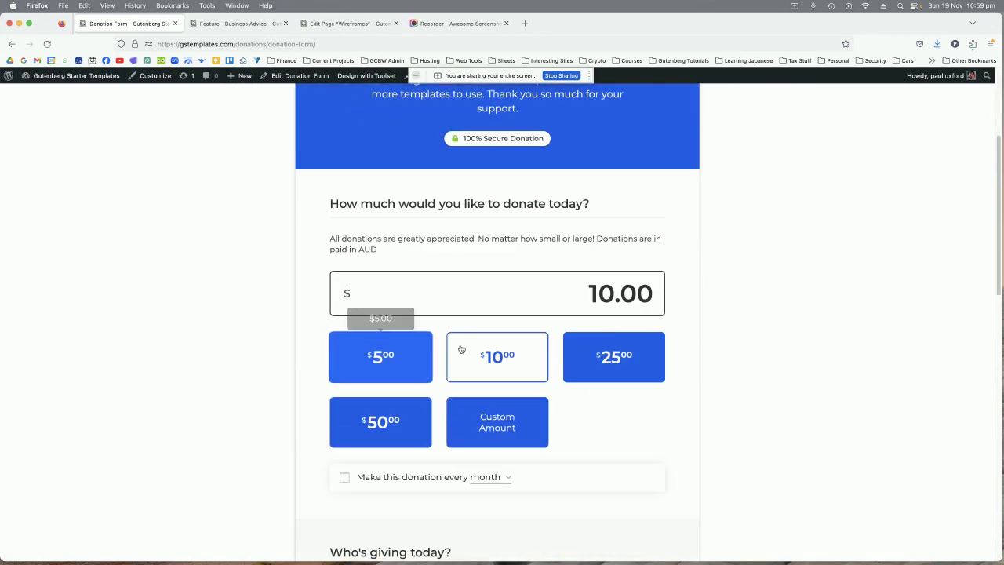
left_click(382, 356)
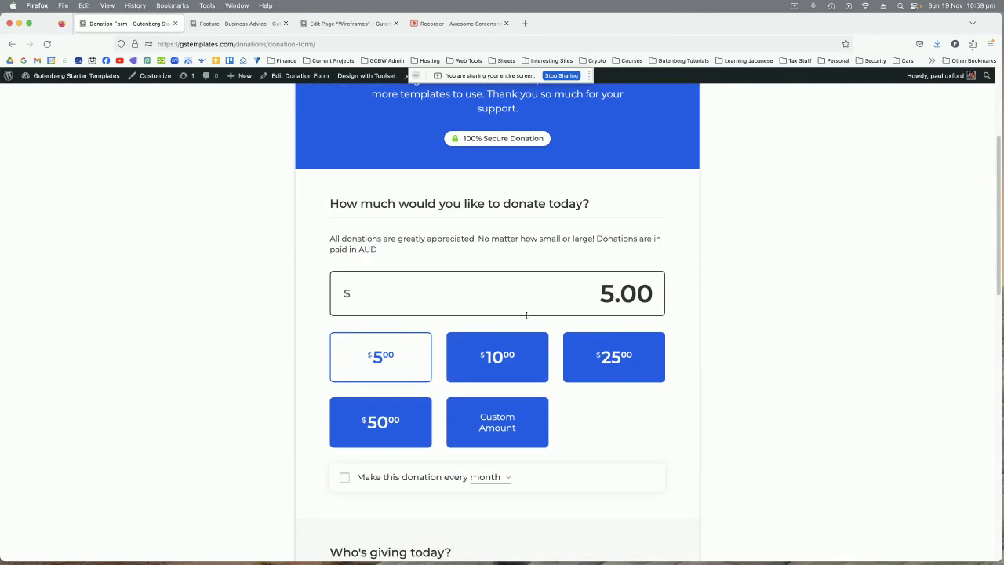
Step: Look through the rest of the donation form and go back to the template library's home page
scroll(249, 227, "down", 2)
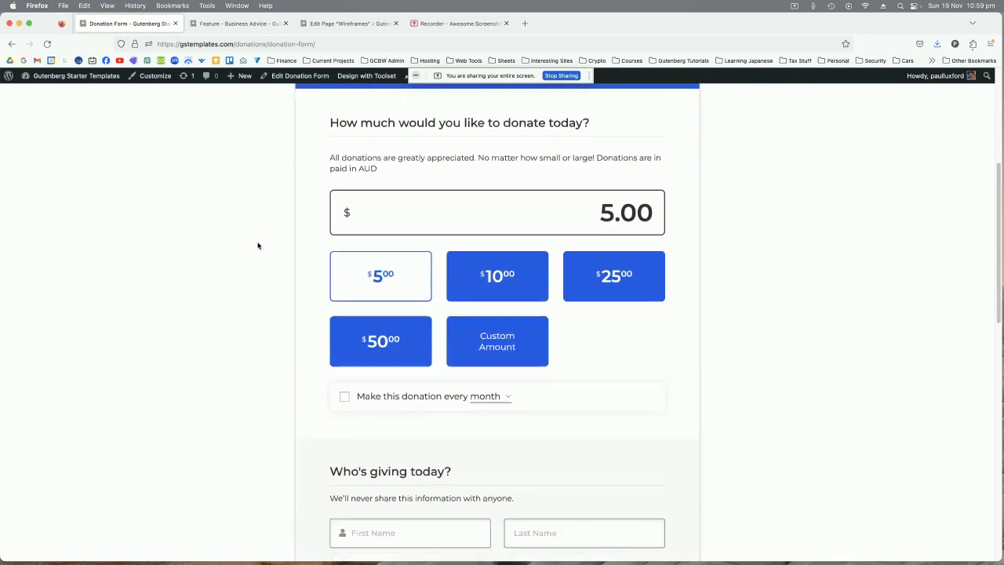
scroll(251, 245, "down", 2)
scroll(249, 246, "up", 5)
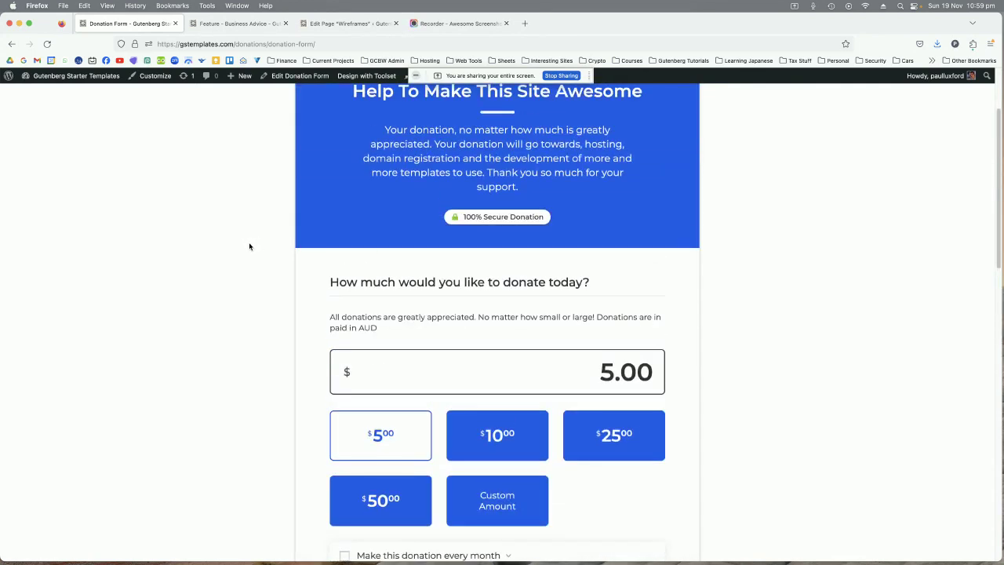
scroll(231, 244, "up", 2)
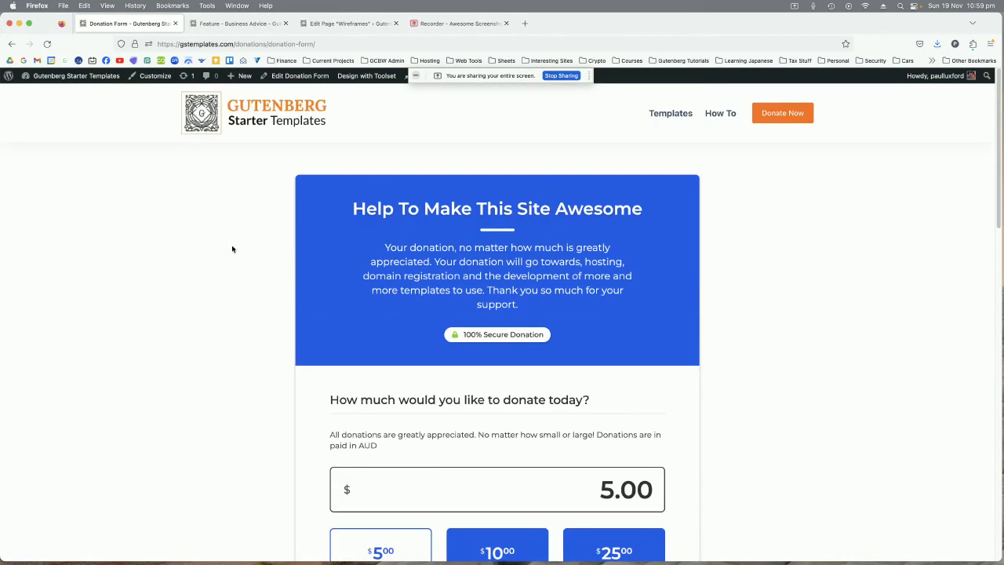
scroll(232, 246, "down", 2)
scroll(232, 248, "up", 2)
scroll(233, 250, "down", 2)
scroll(233, 250, "down", 1)
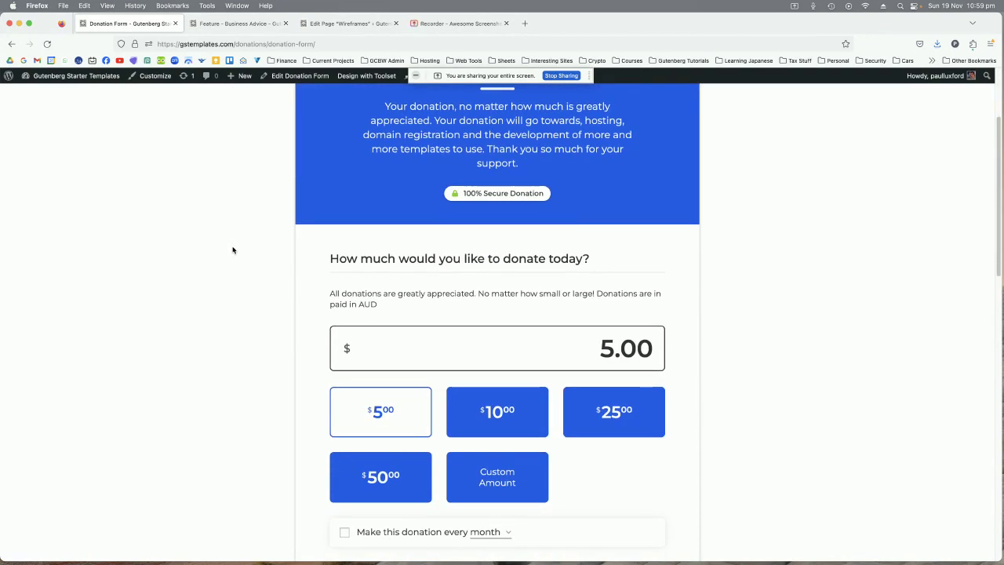
scroll(232, 250, "up", 3)
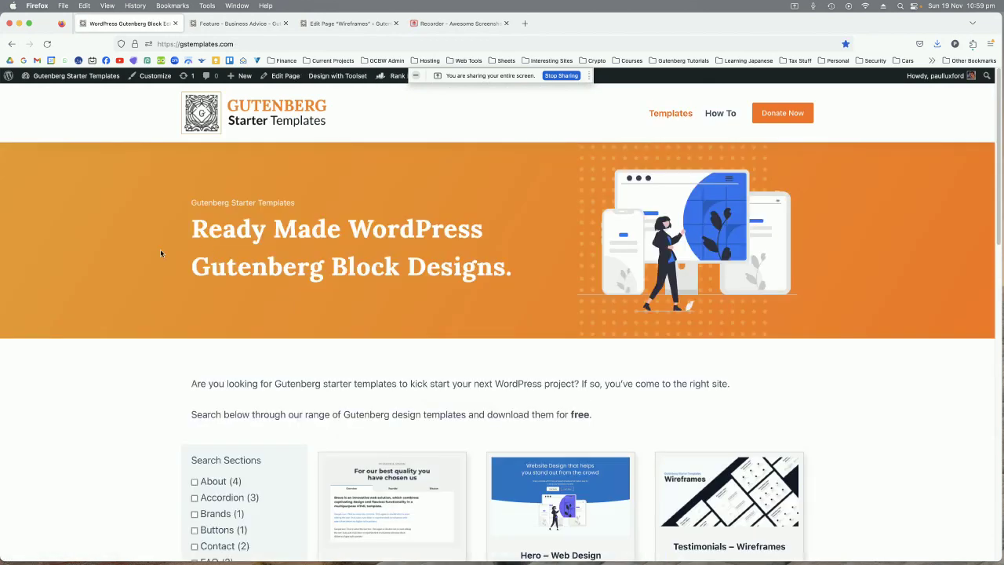
Step: Browse the section filters and template listing on the home page
scroll(160, 250, "down", 5)
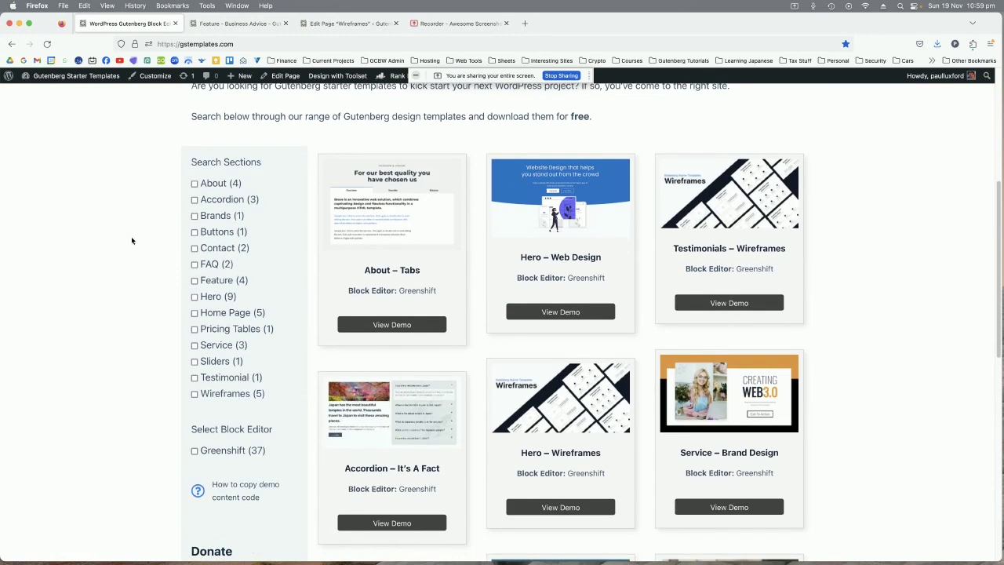
scroll(131, 238, "up", 5)
scroll(130, 253, "up", 3)
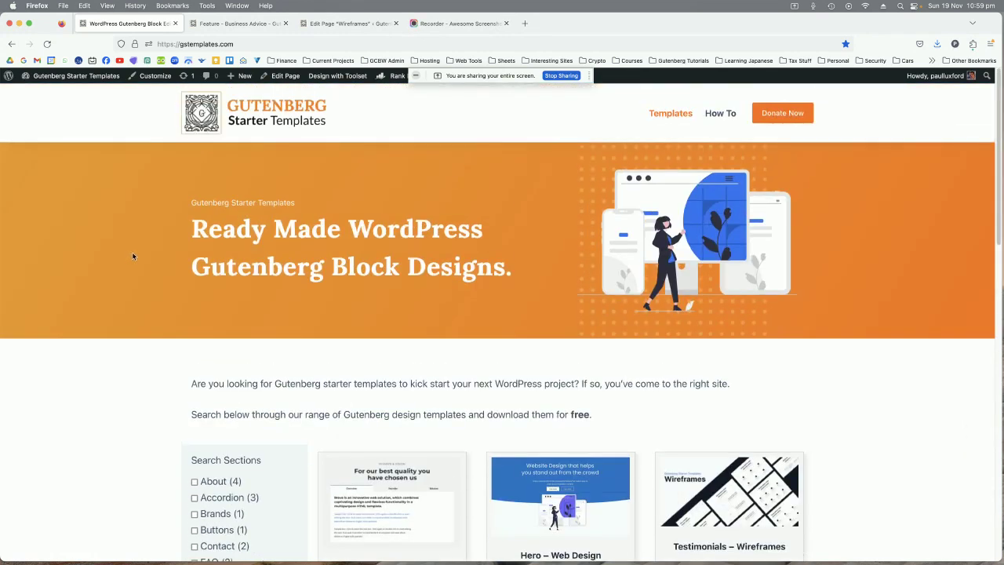
Step: View the donation form through the site header's Donate Now link and return to the home page
left_click(788, 118)
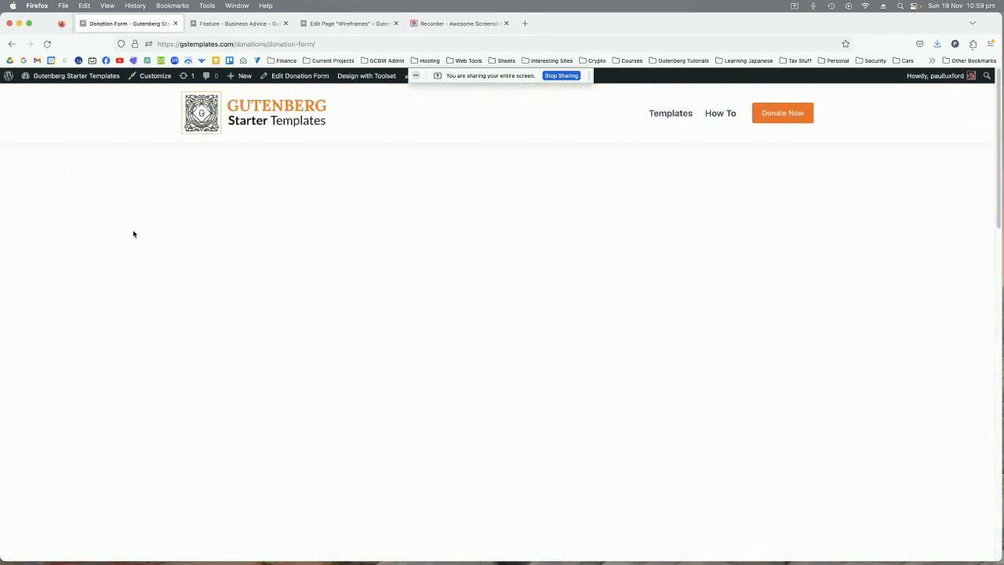
scroll(141, 238, "down", 2)
scroll(141, 237, "up", 3)
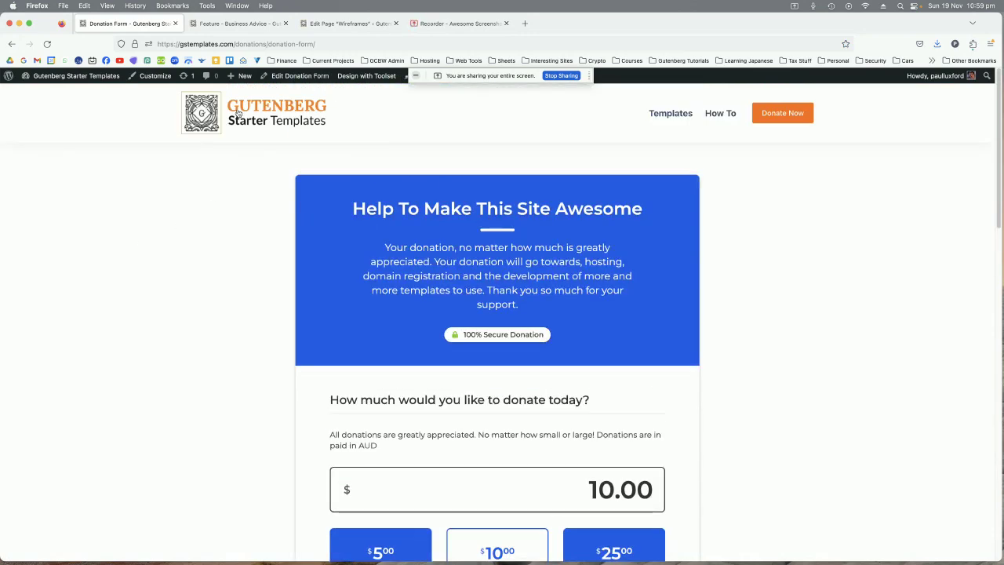
key("super+Left")
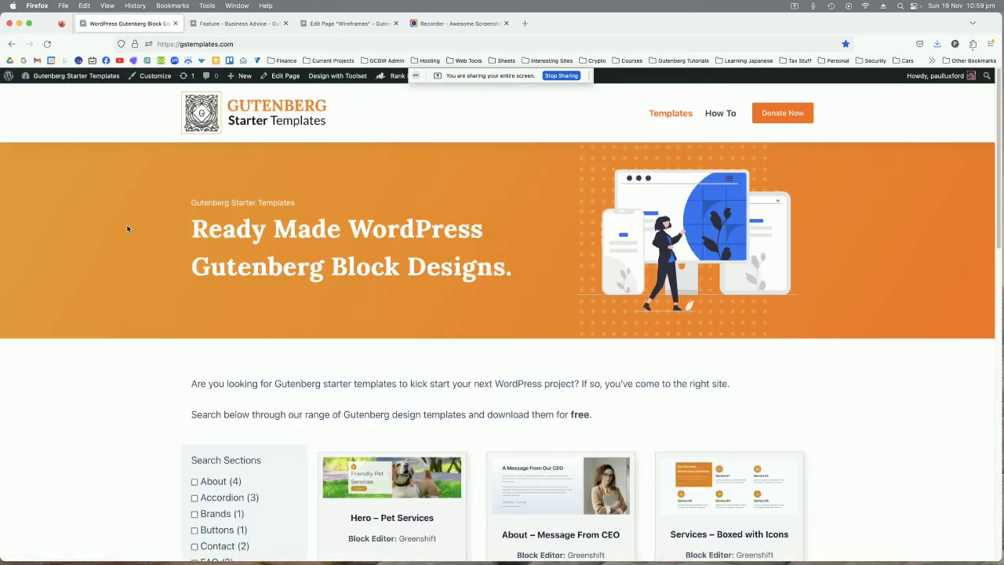